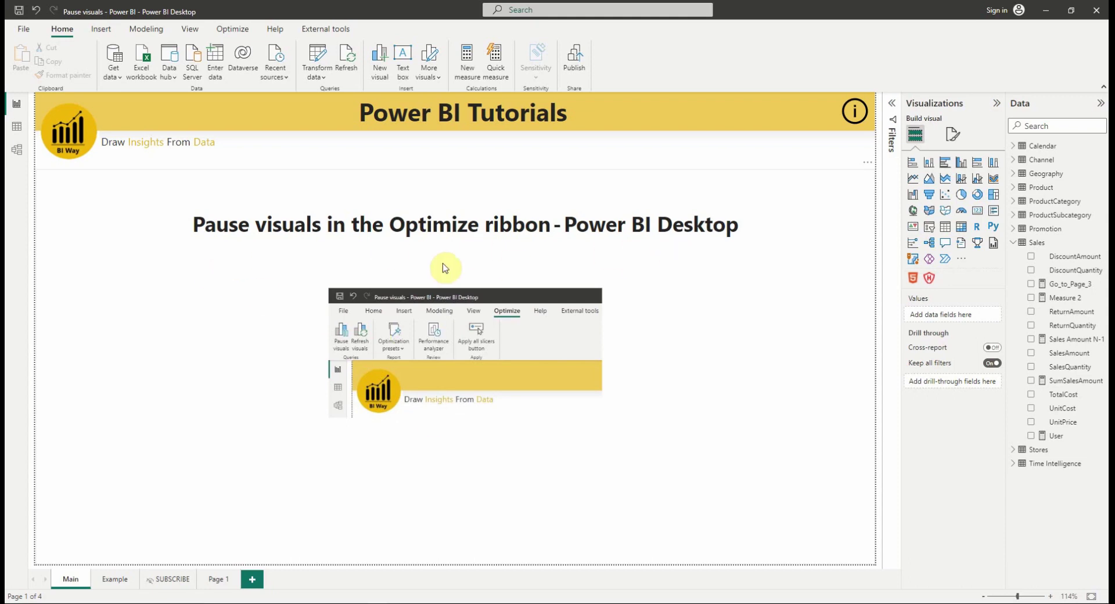
Switch to the Example page and show the Optimize ribbon's pause and refresh tools.
click(106, 582)
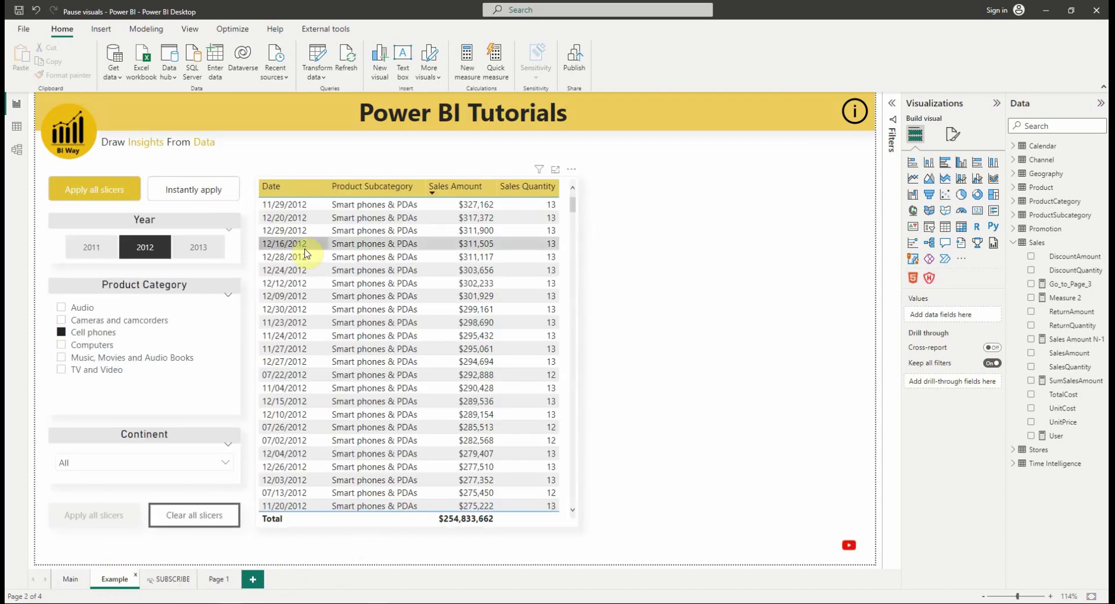
click(235, 30)
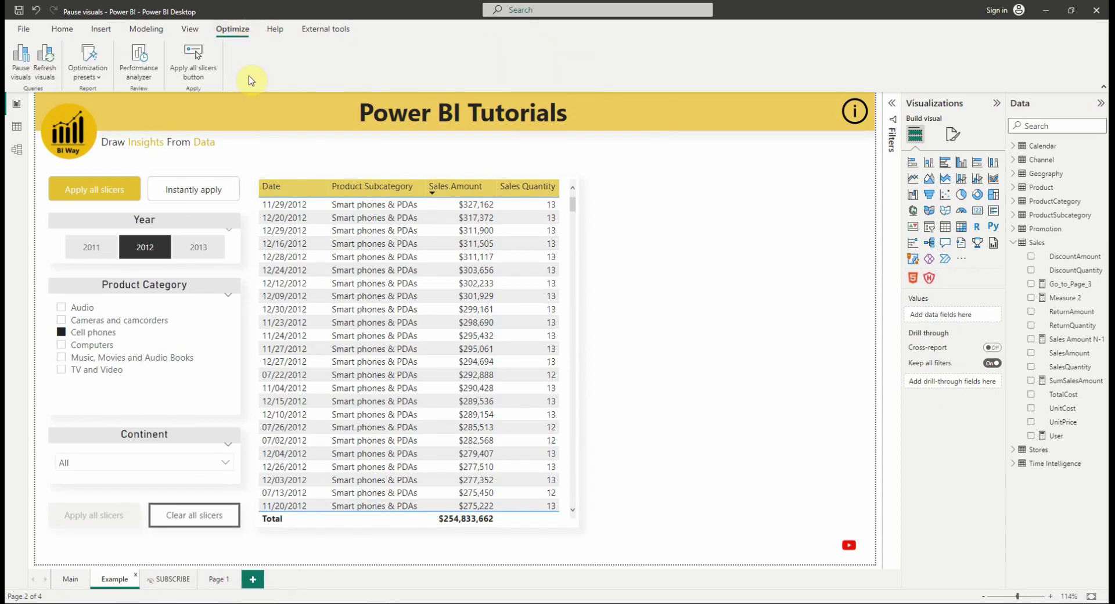
Check that Optimize ribbon is ticked under Options > Preview features, then cancel.
click(23, 29)
click(47, 210)
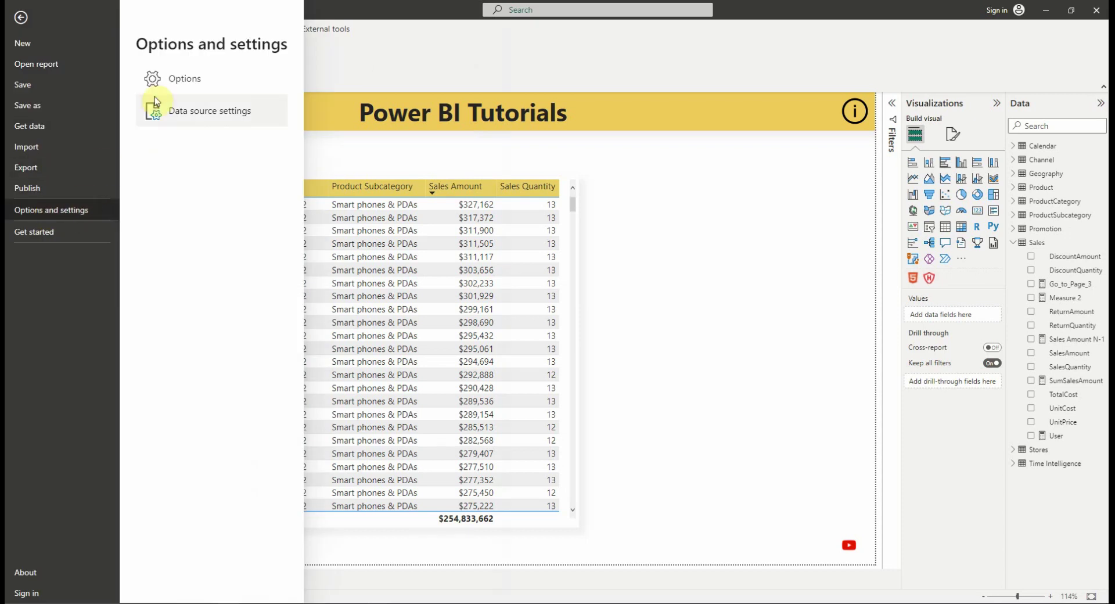
click(196, 82)
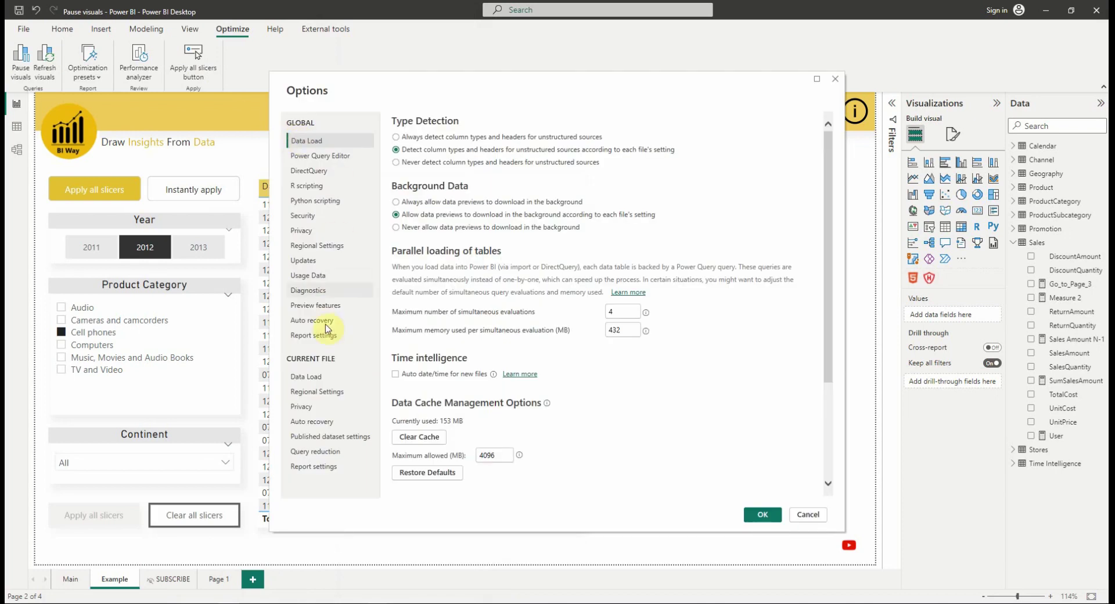
click(317, 306)
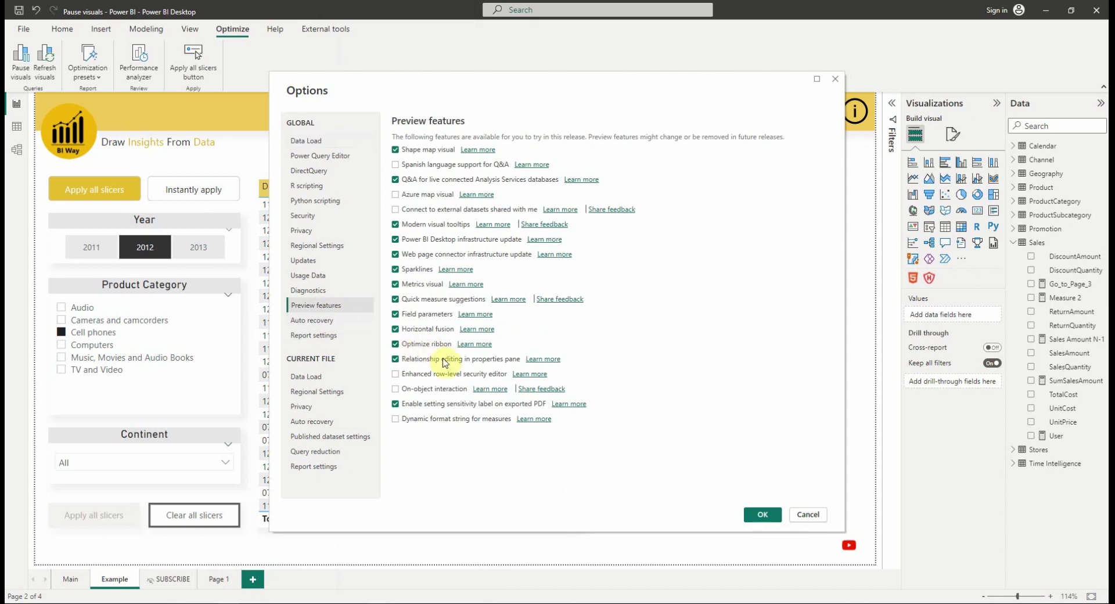
click(797, 518)
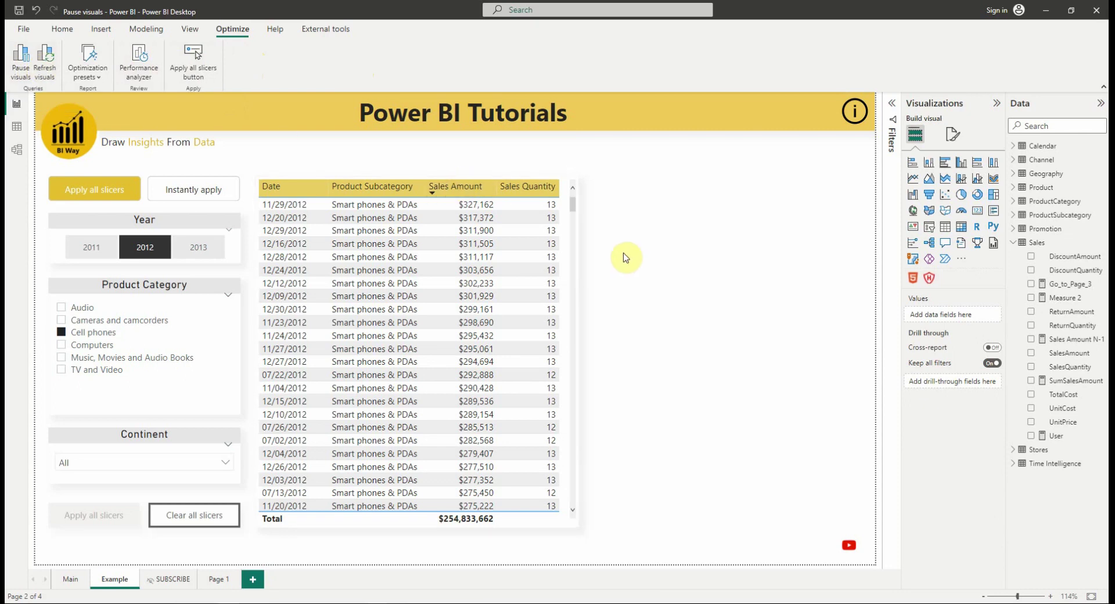
Record in Performance analyzer while SalesQuantity is removed from the sales table and re-added.
click(134, 71)
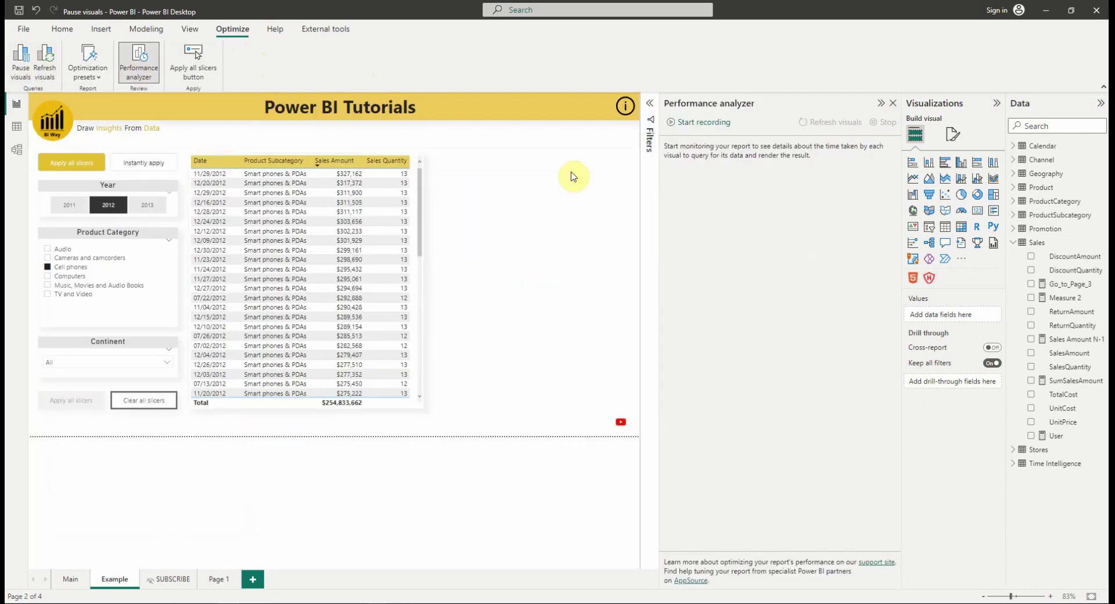
click(679, 122)
mouse_move(305, 279)
click(419, 172)
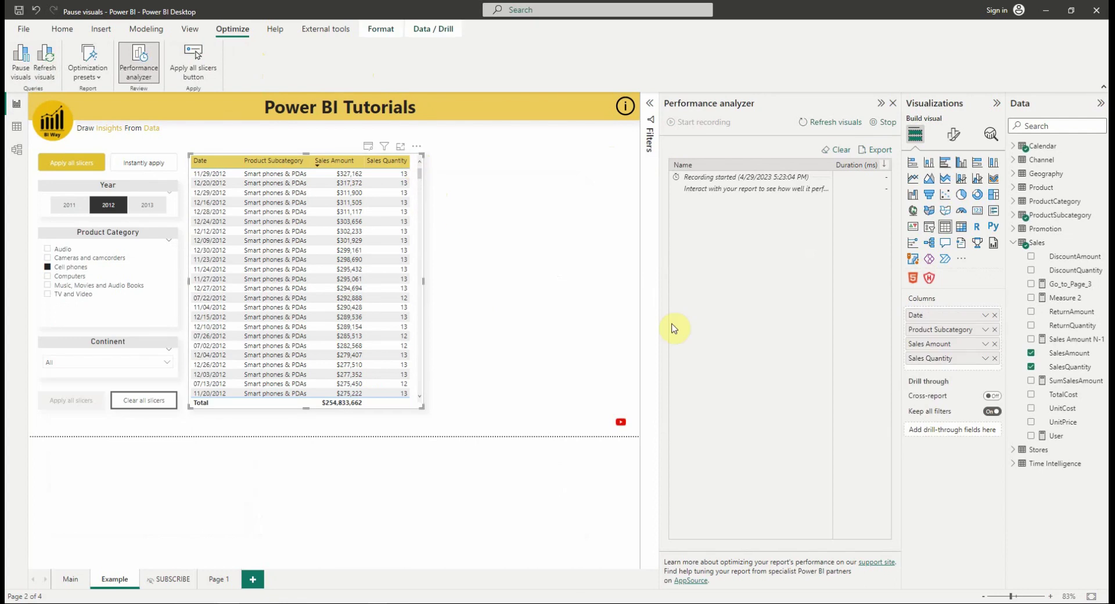
click(1030, 368)
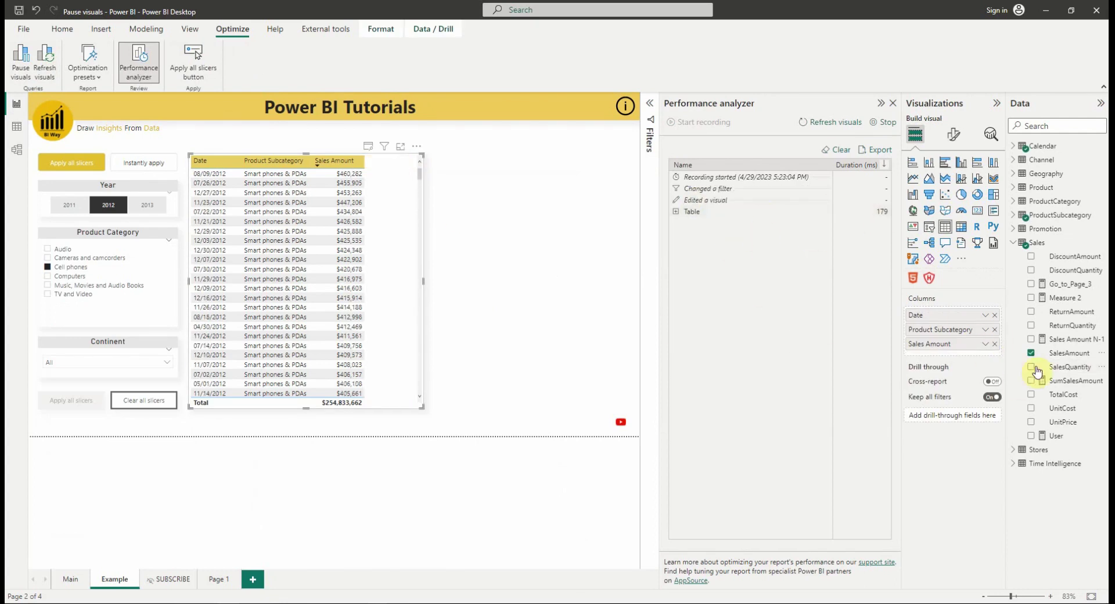
click(1030, 368)
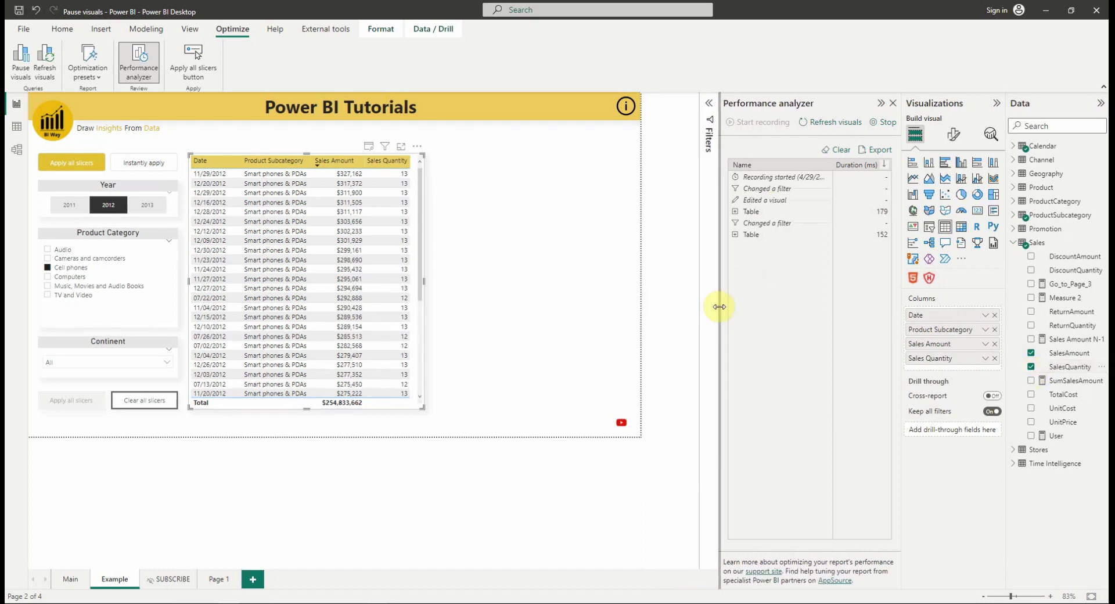
drag(659, 304, 719, 306)
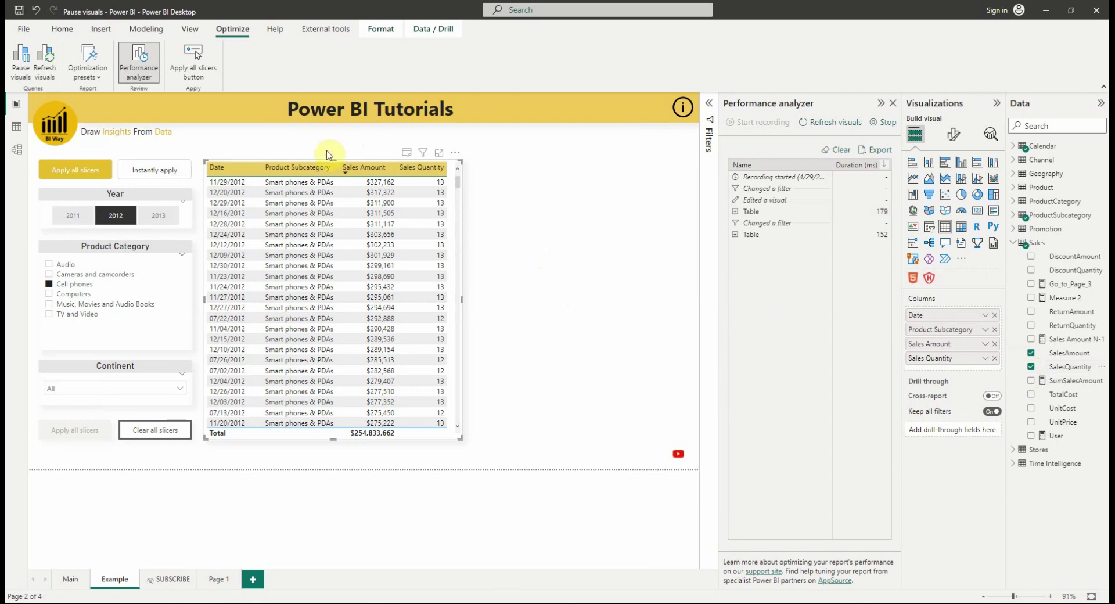
Turn on Pause visuals and deselect the table visual.
click(21, 62)
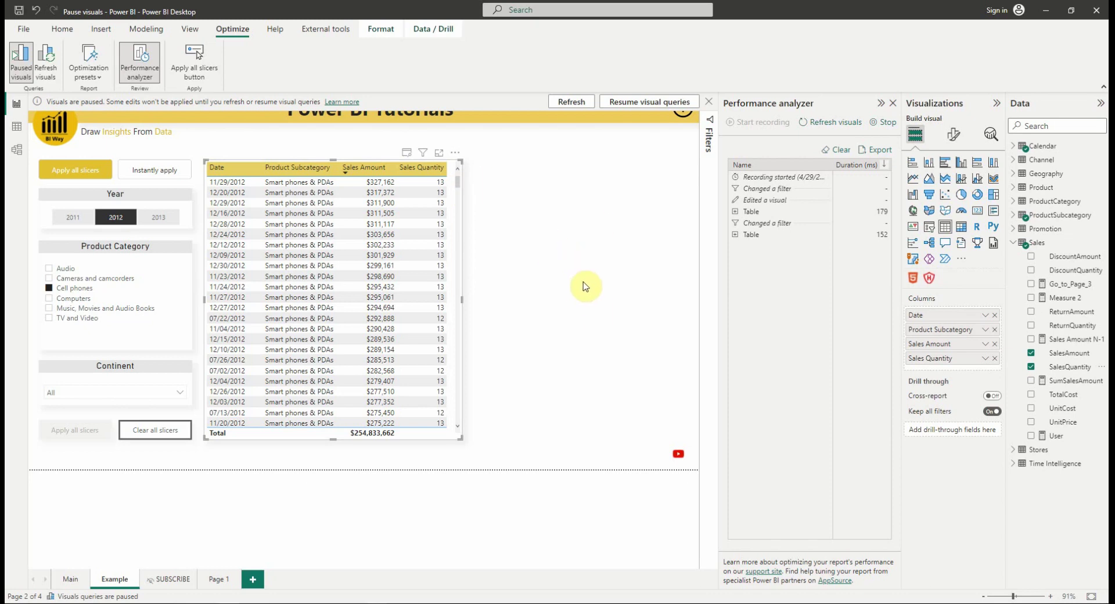
click(653, 258)
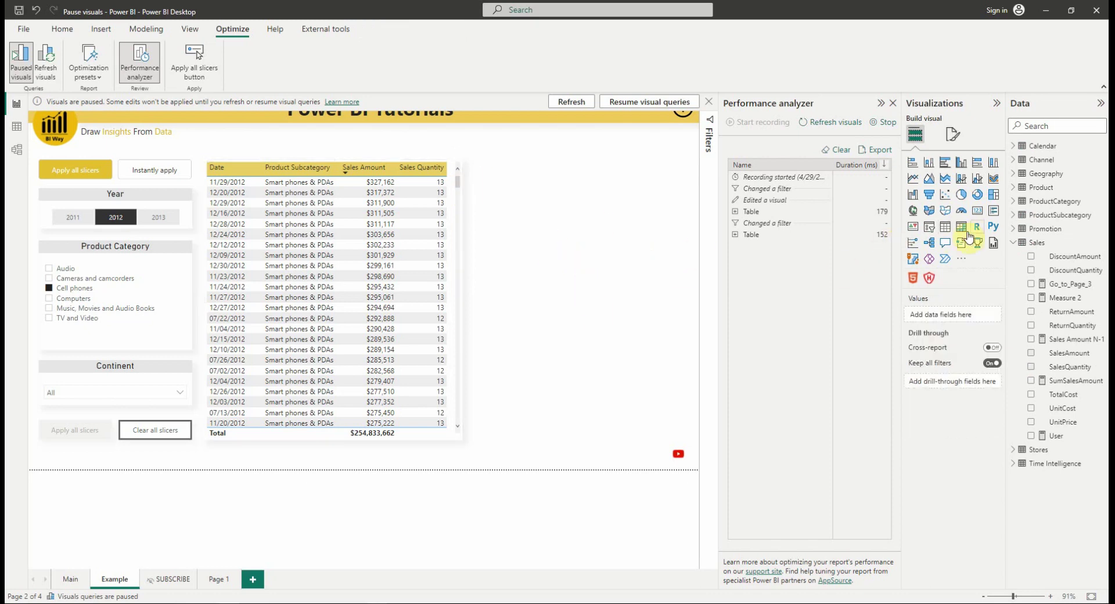
Insert a 100% stacked bar chart of SumSalesAmount by ProductSubcategory.
click(977, 164)
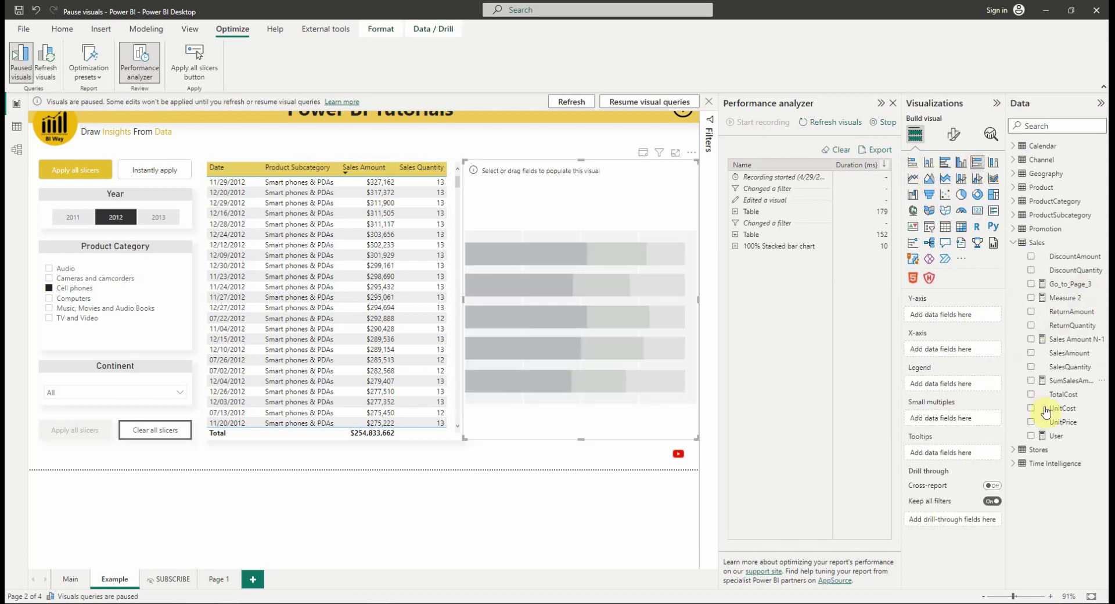
click(1030, 380)
click(1014, 242)
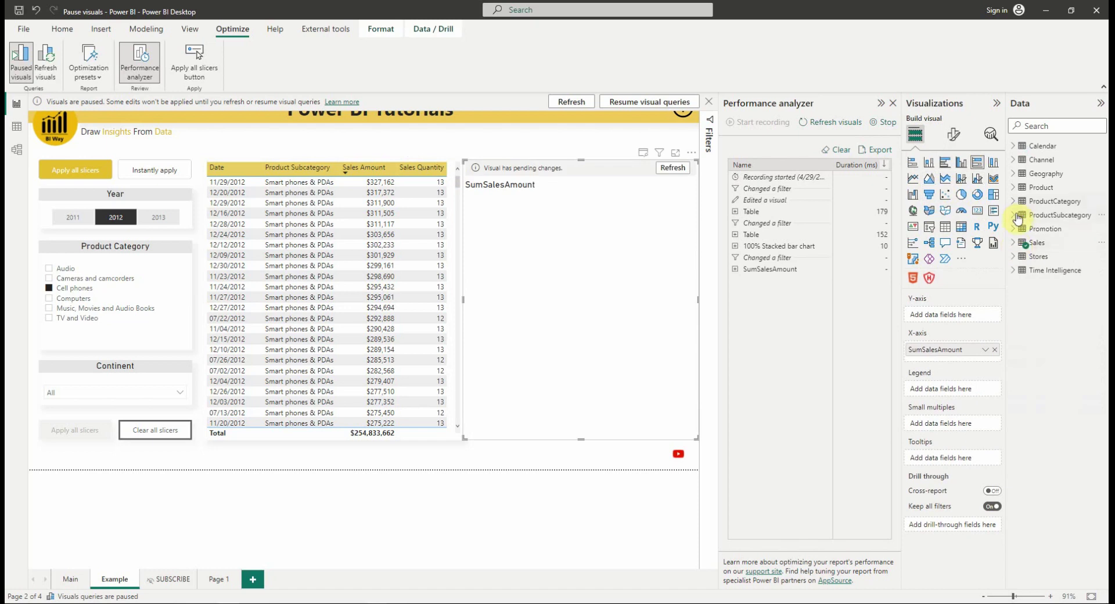
click(1013, 215)
click(1030, 228)
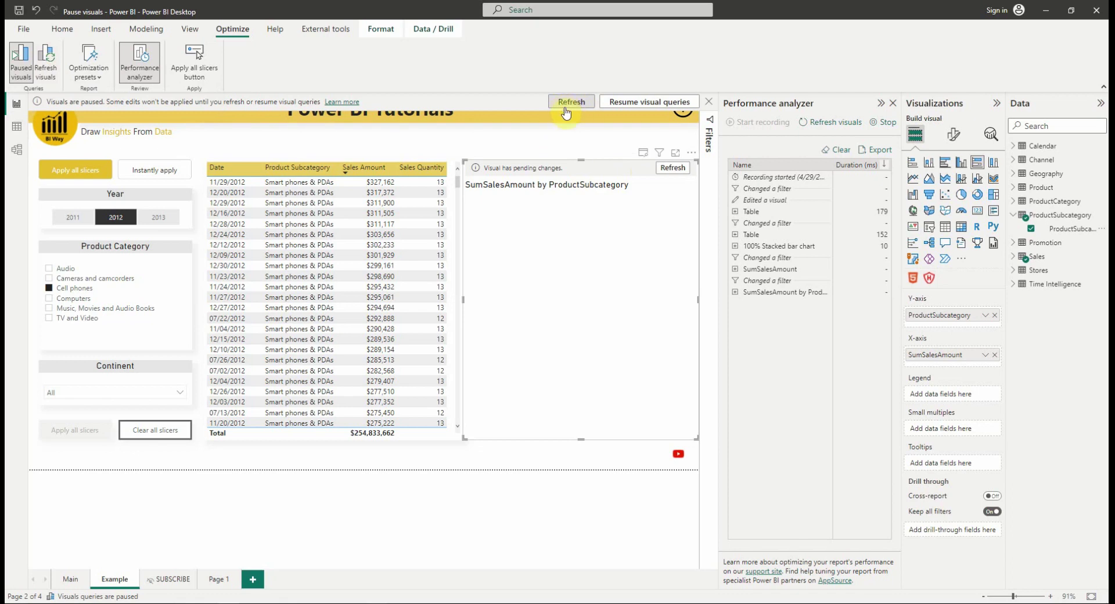
Refresh the new chart once, then change it into a line chart.
click(666, 175)
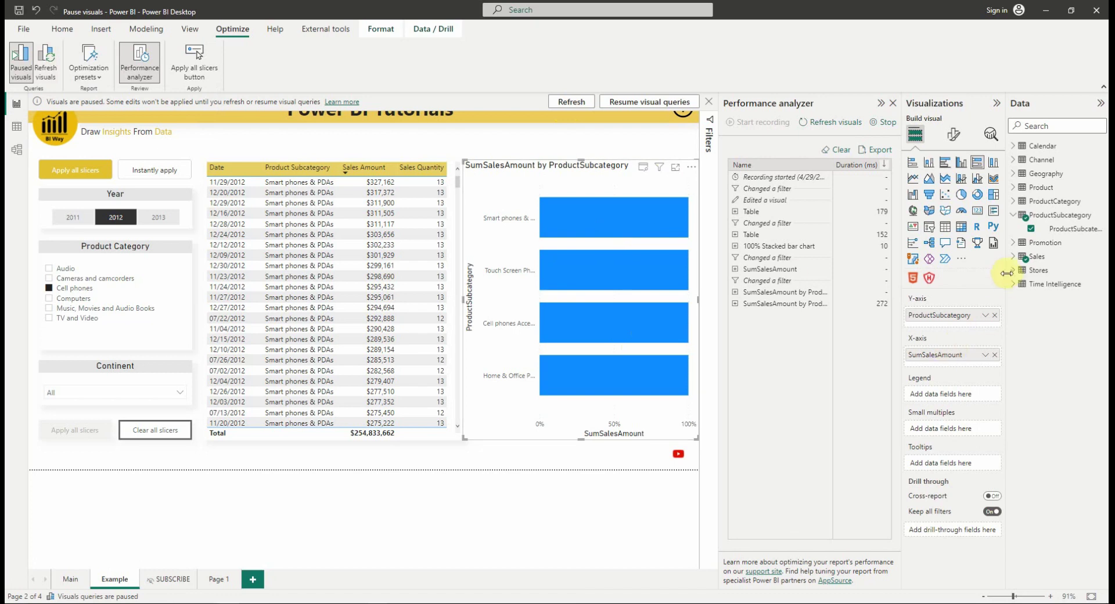
click(913, 184)
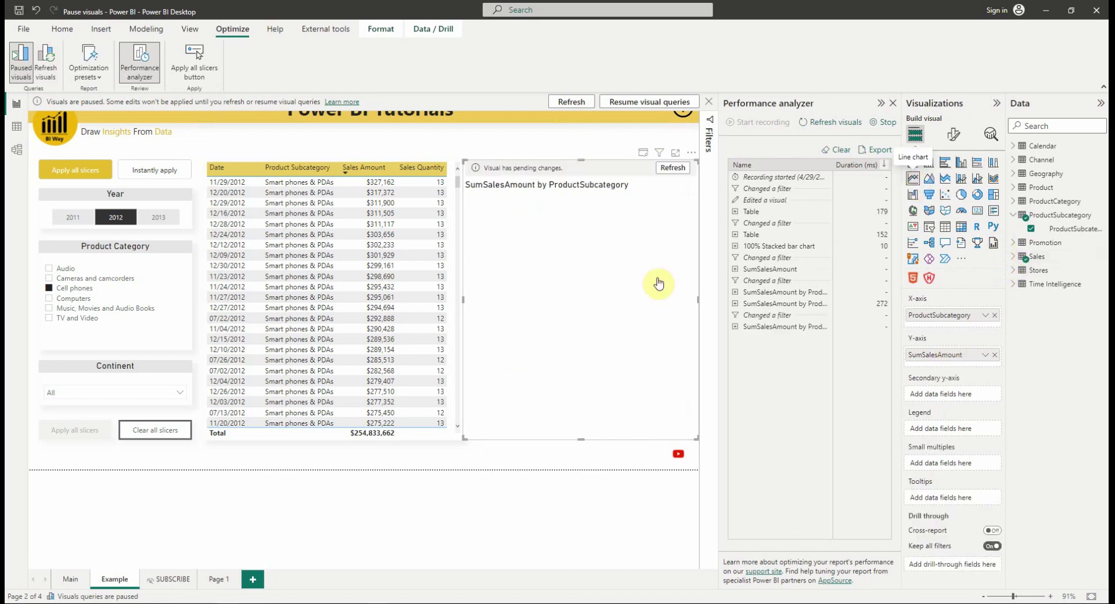
Add the Sales Amount N-1 column to the sales table, then run a one-time Refresh visuals.
click(458, 185)
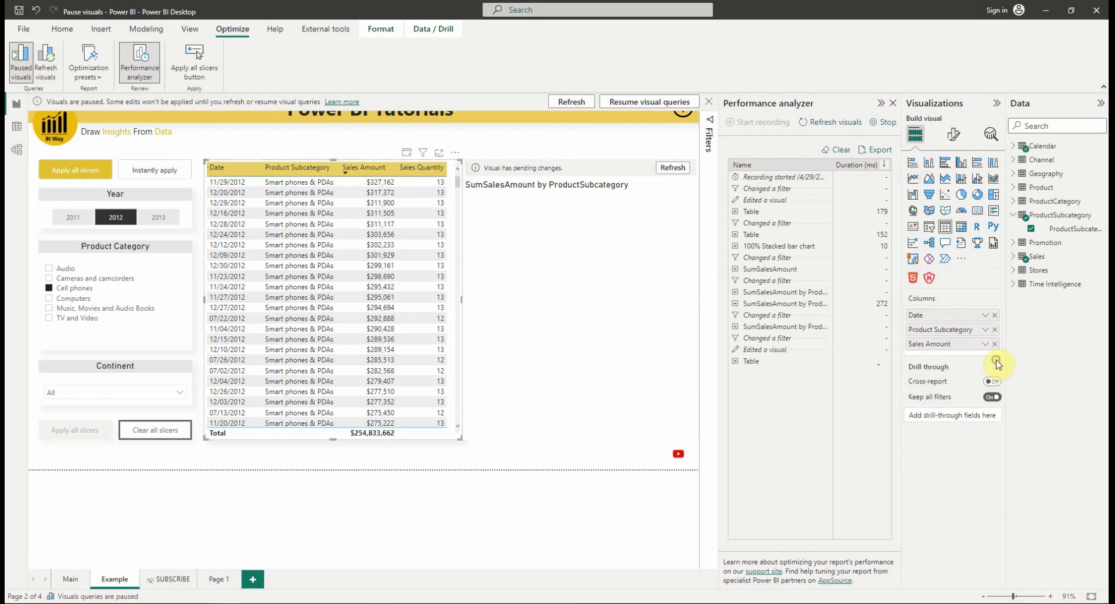
click(1015, 258)
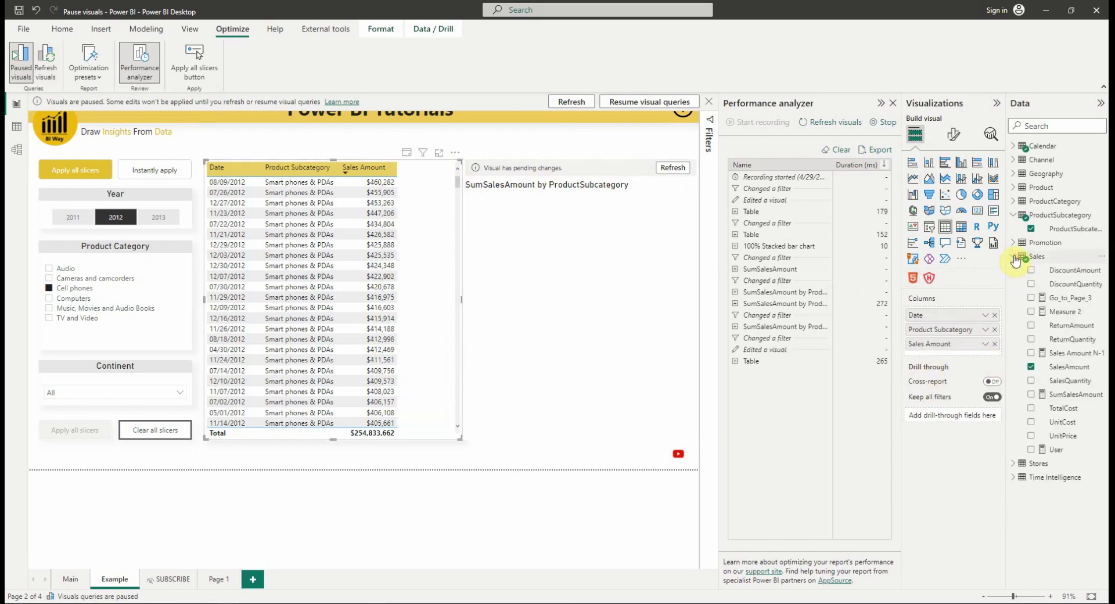
click(1032, 353)
click(1012, 258)
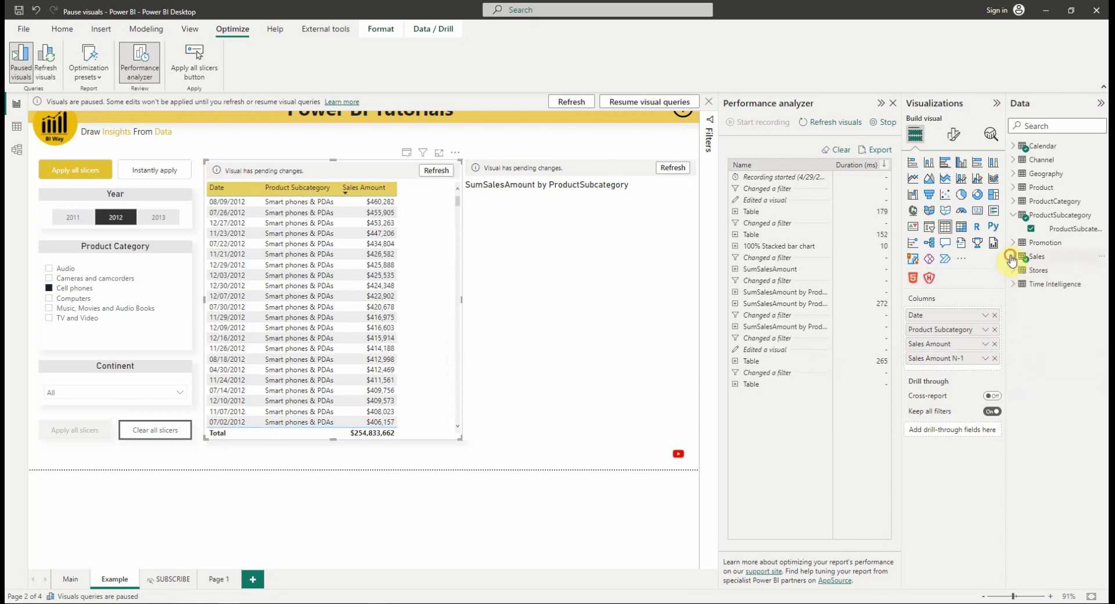
click(1013, 215)
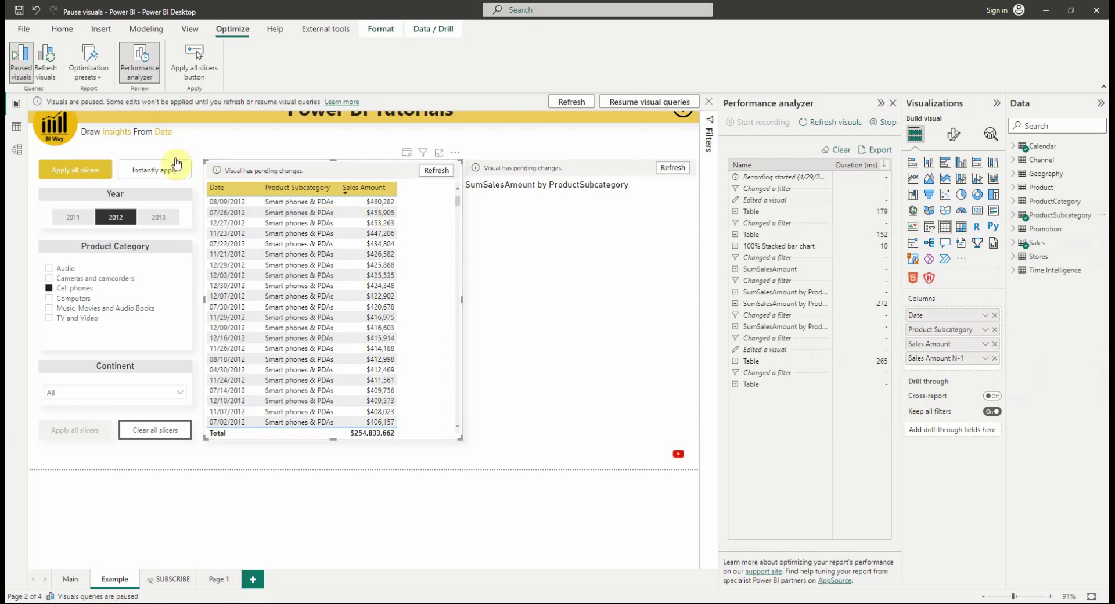
click(44, 67)
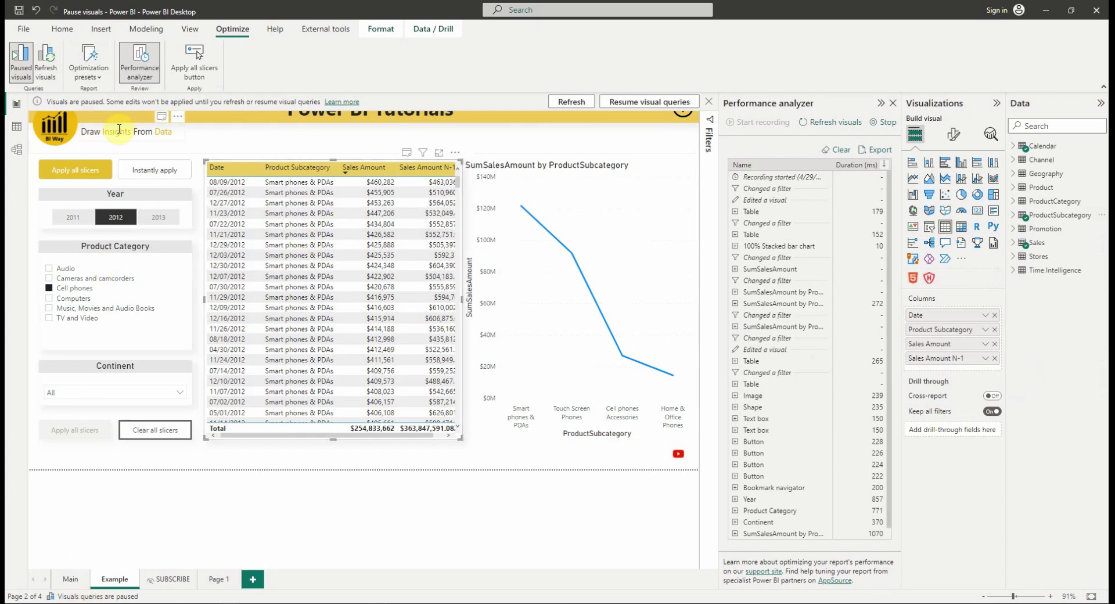
Resume and re-pause visual queries, then close the Performance analyzer pane.
click(16, 59)
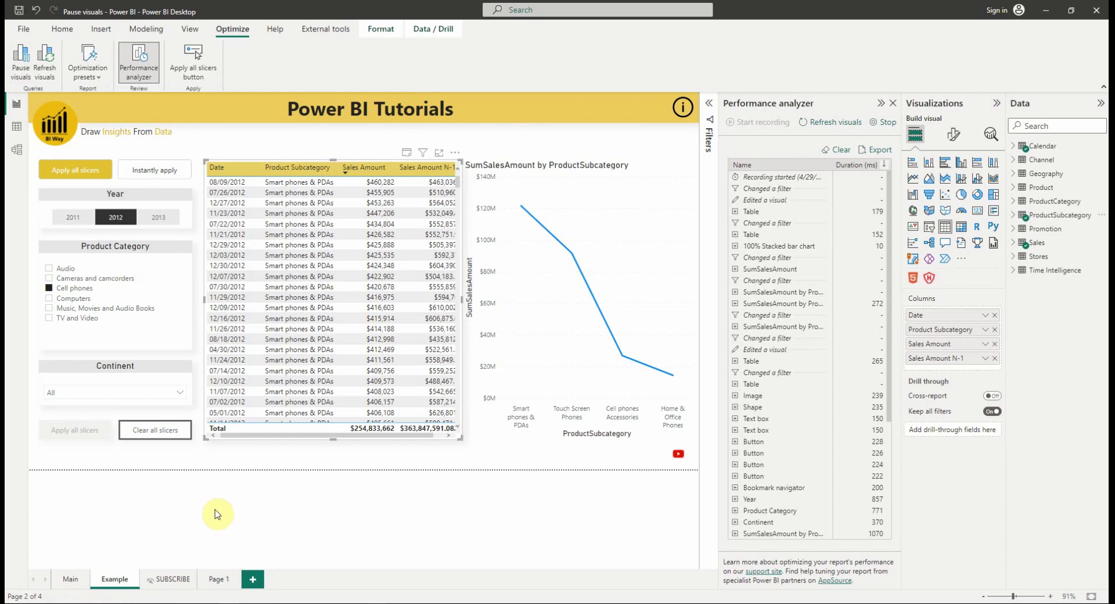
click(21, 63)
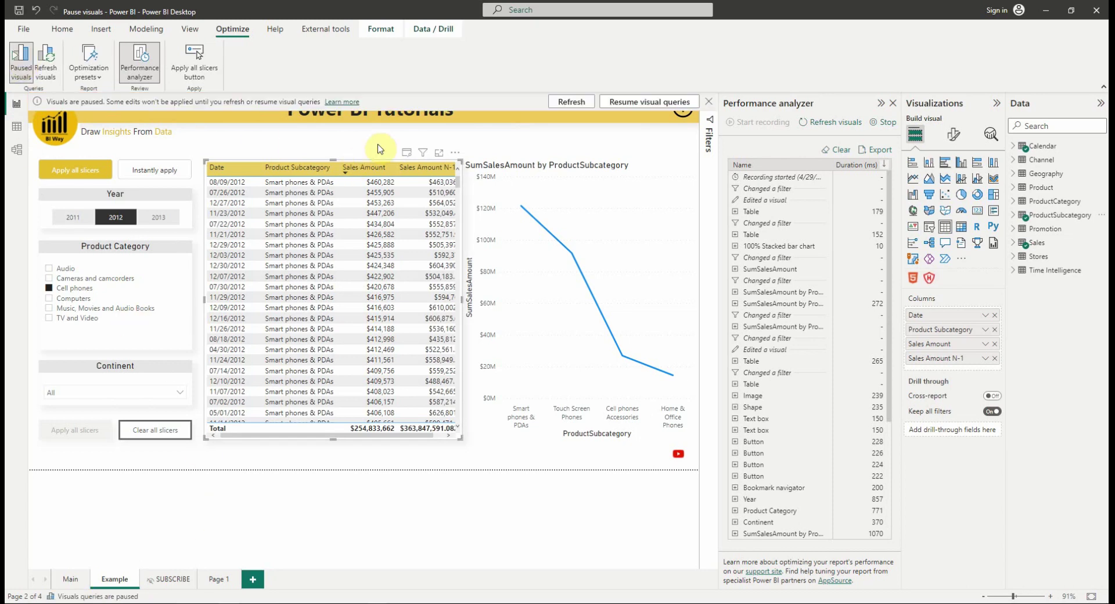
click(561, 167)
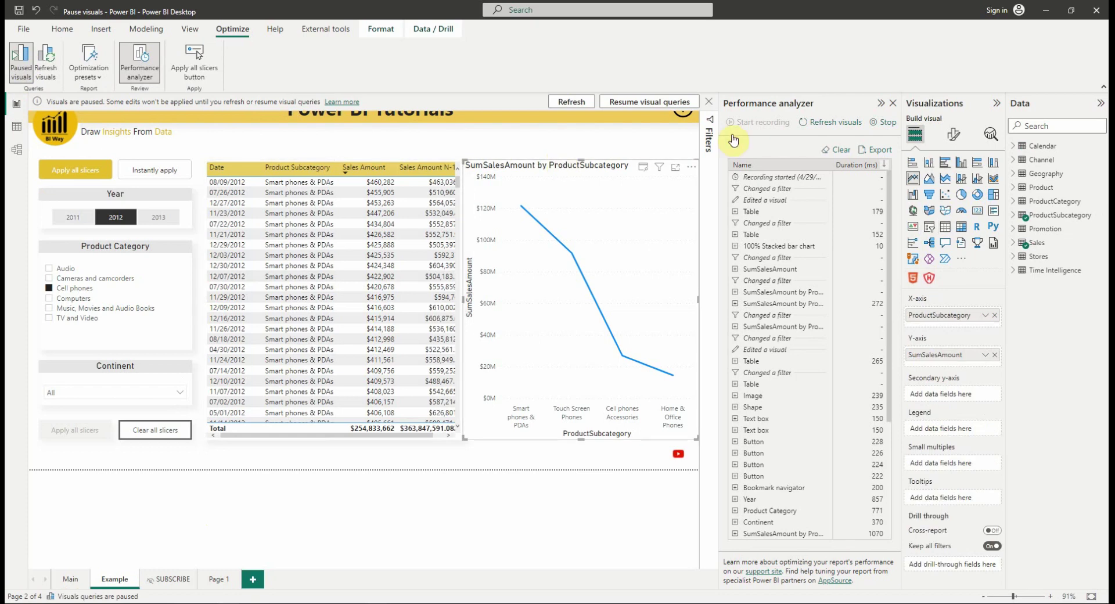
click(880, 101)
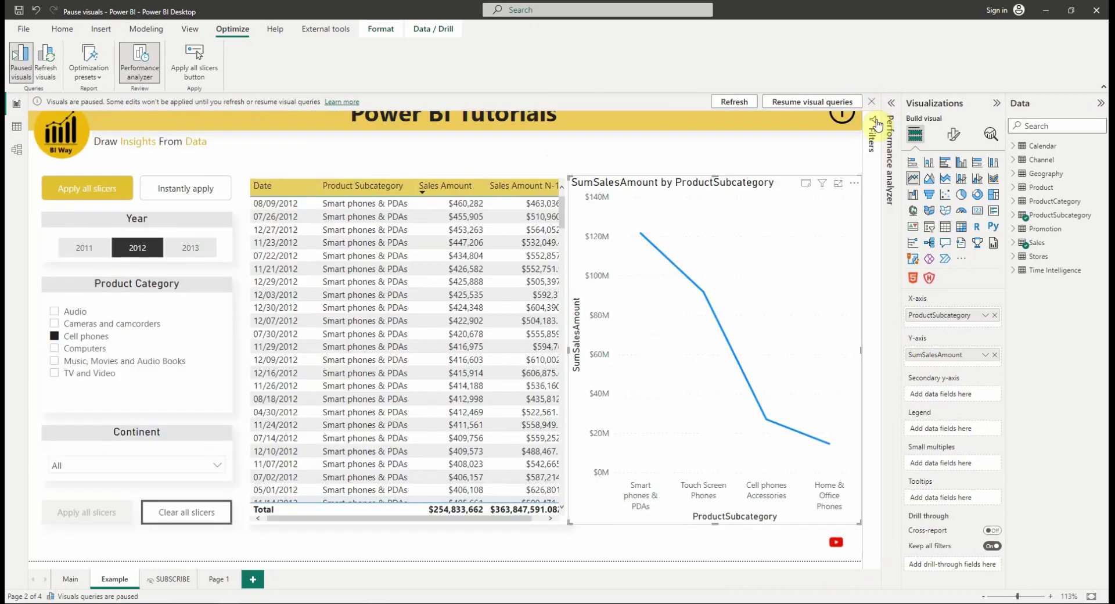
Plot Sales Amount N-1 as a second line on the line chart.
click(877, 125)
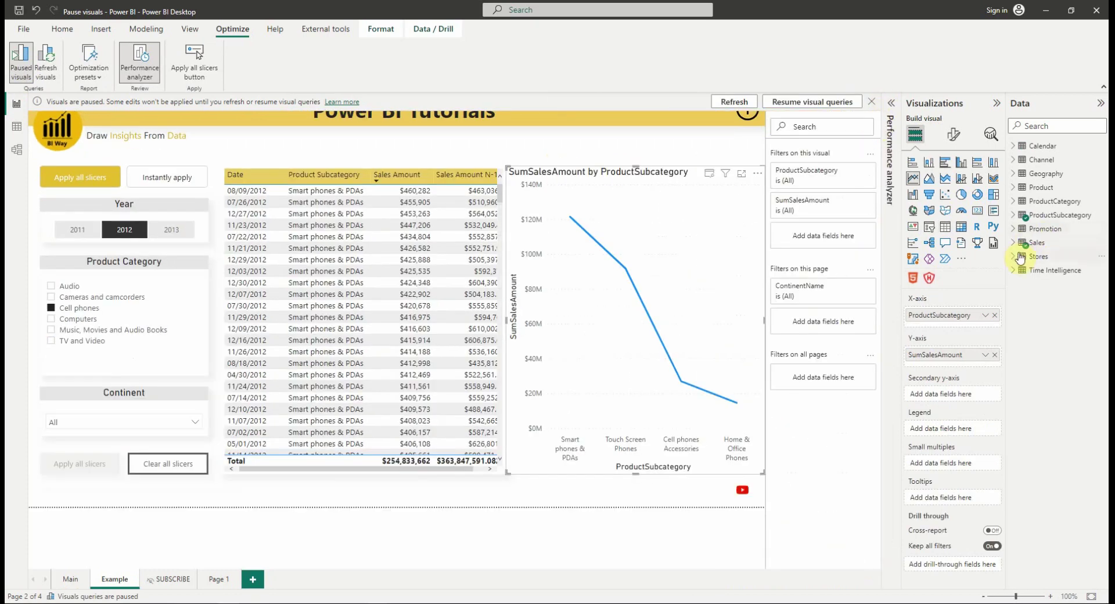
click(1017, 243)
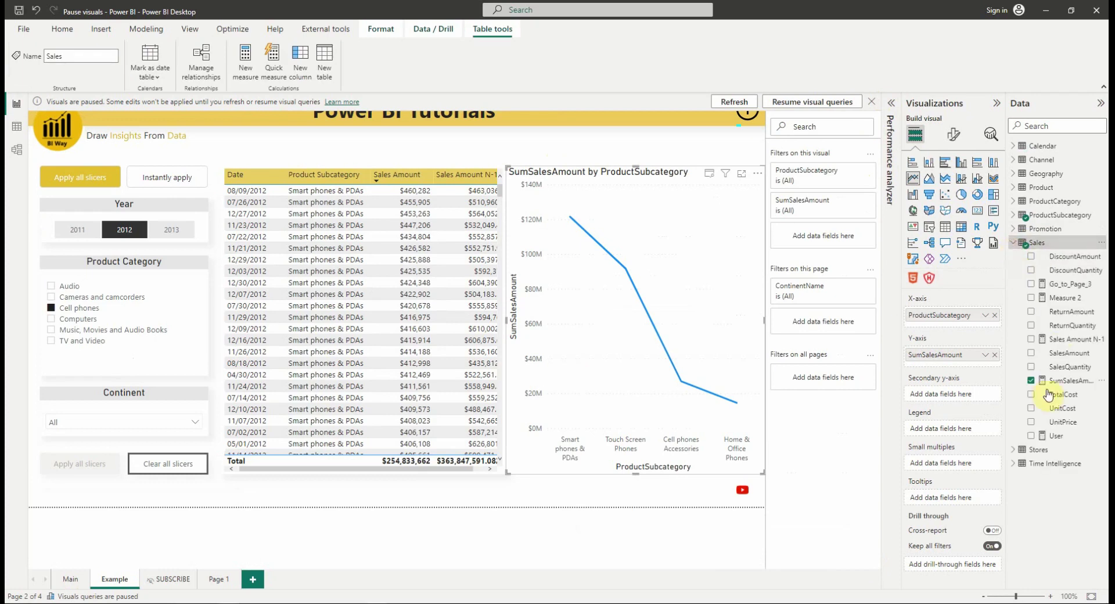
click(1032, 339)
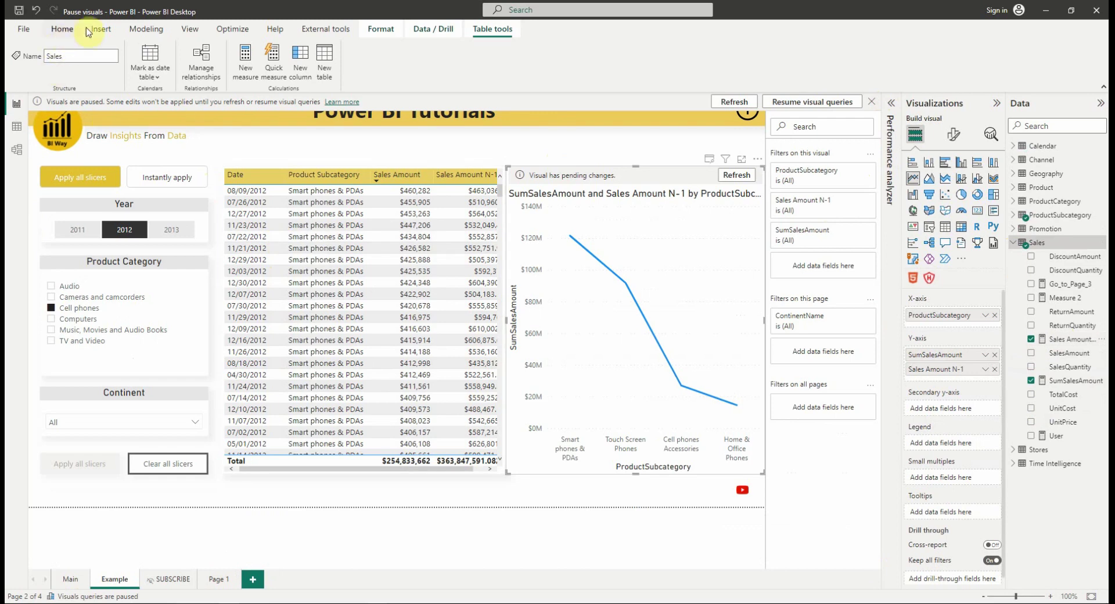
click(232, 29)
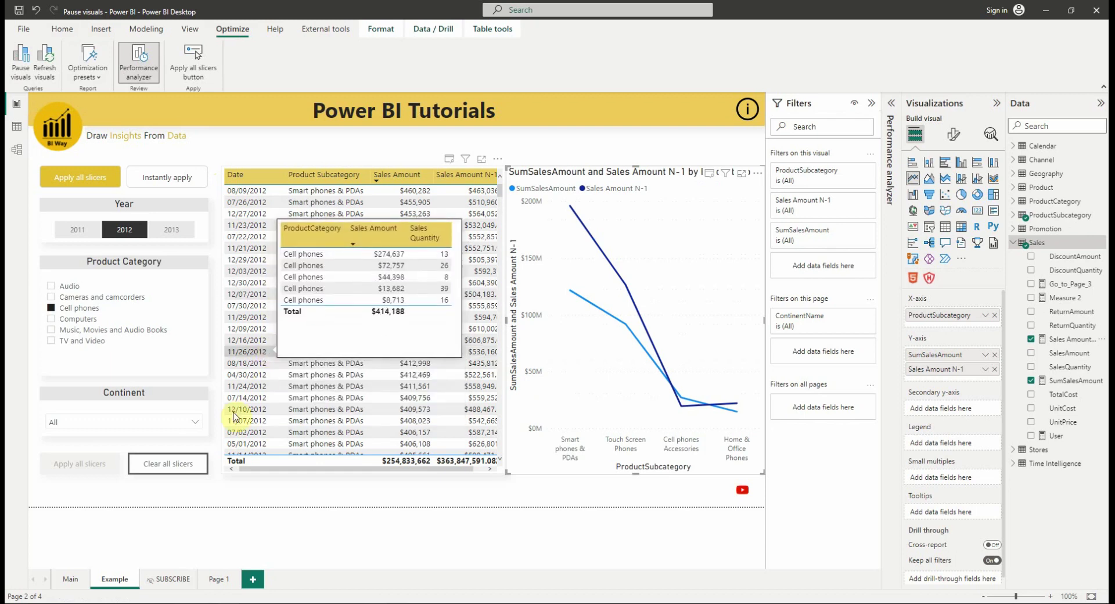
Switch to the SUBSCRIBE report page.
click(172, 579)
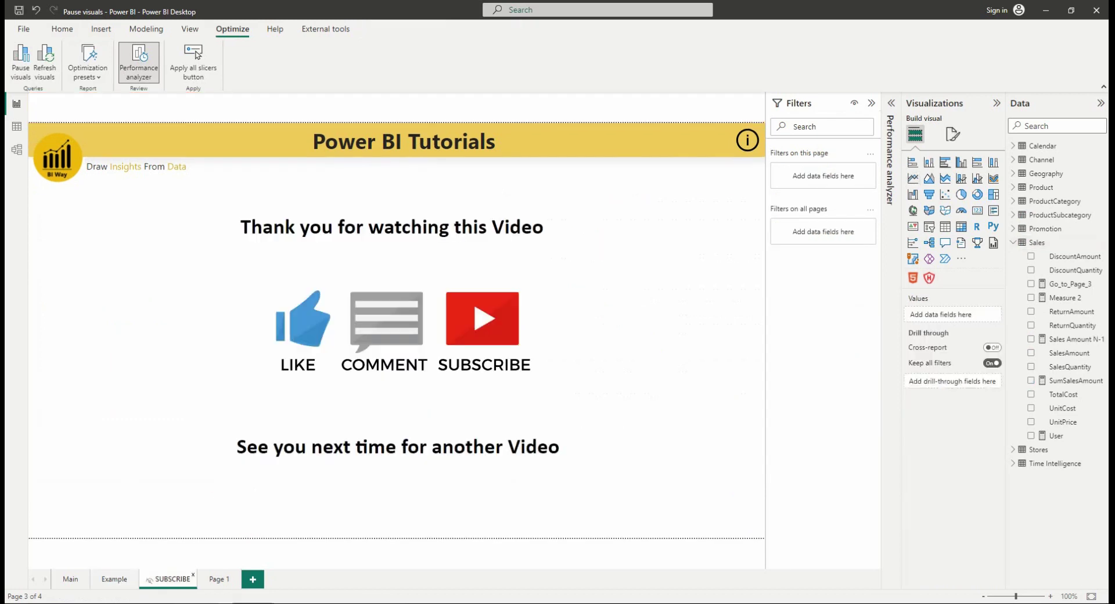